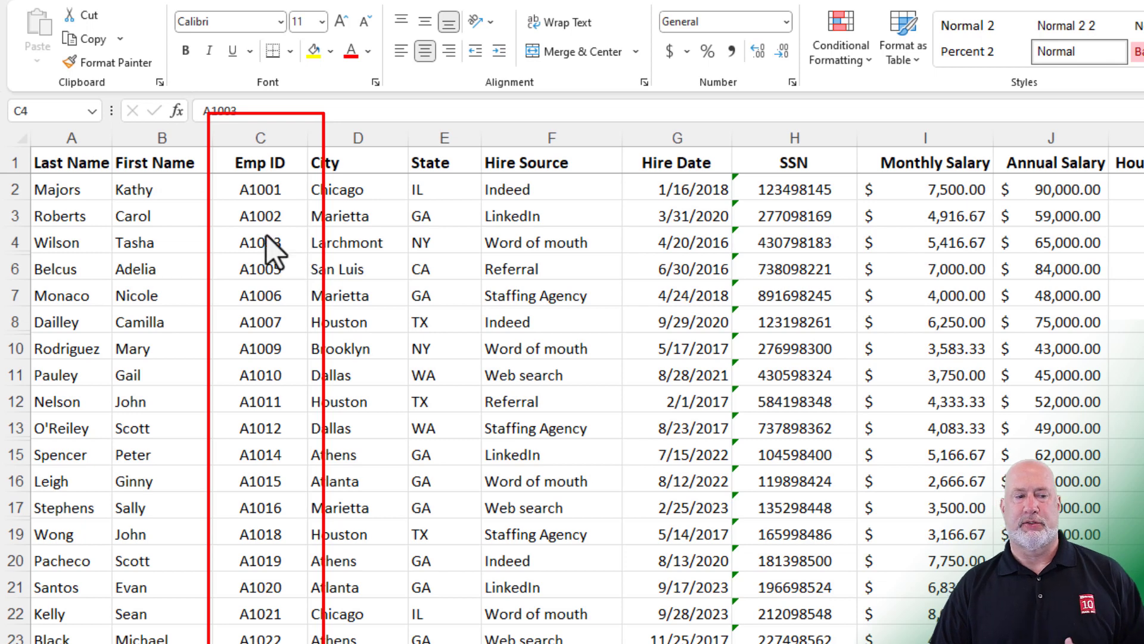
Cut the Emp ID column and insert it before Last Name, then undo that move
right_click(282, 135)
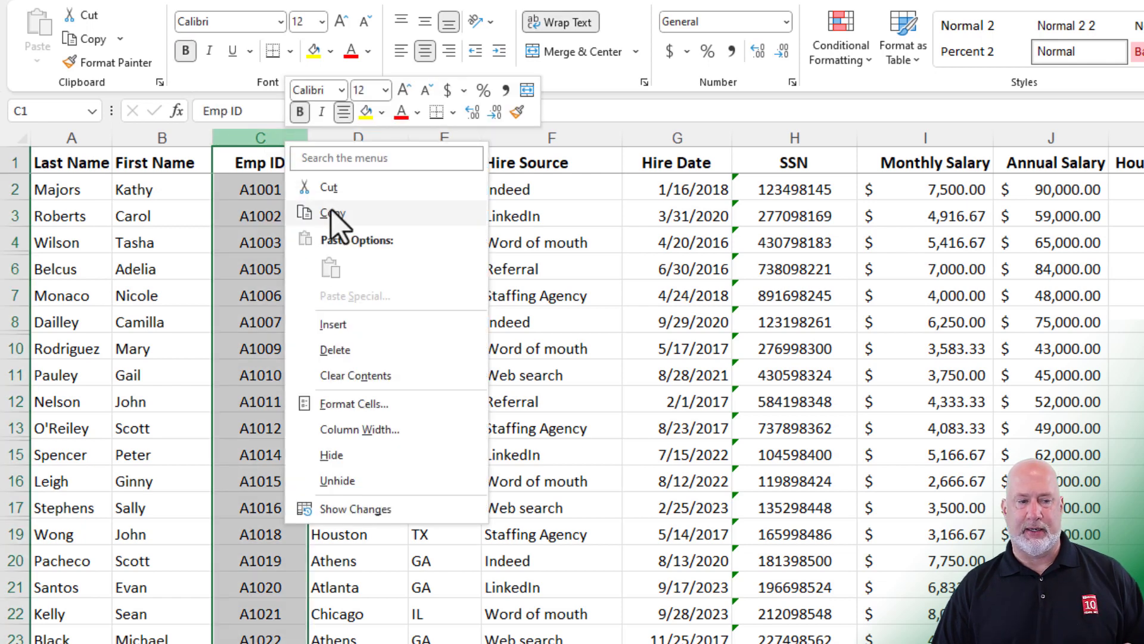
left_click(338, 194)
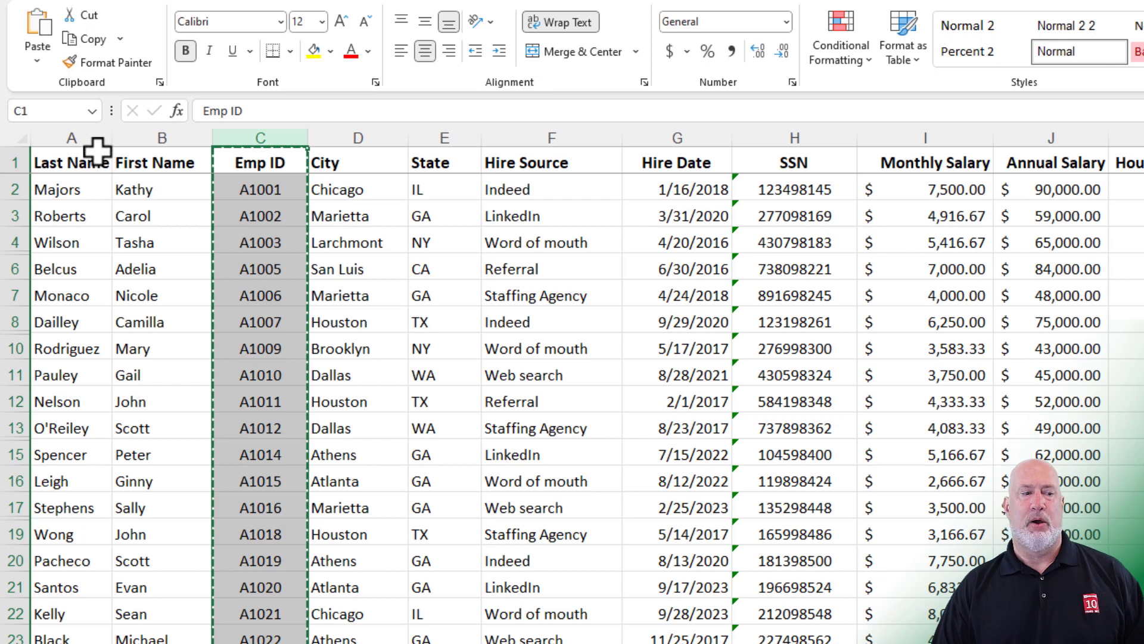
right_click(92, 138)
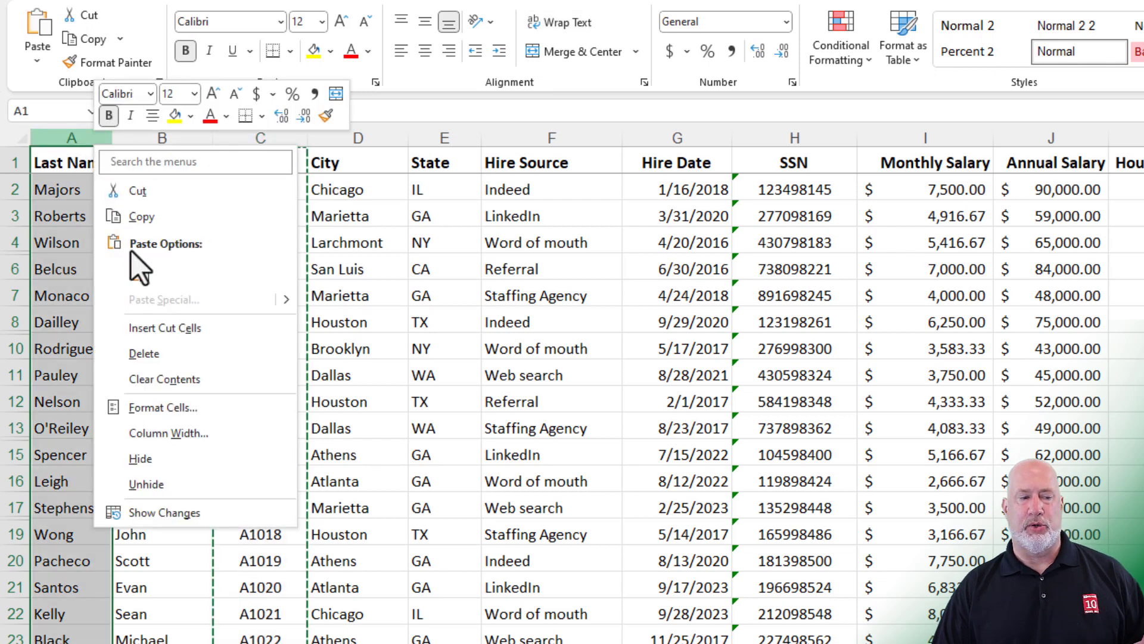
left_click(194, 328)
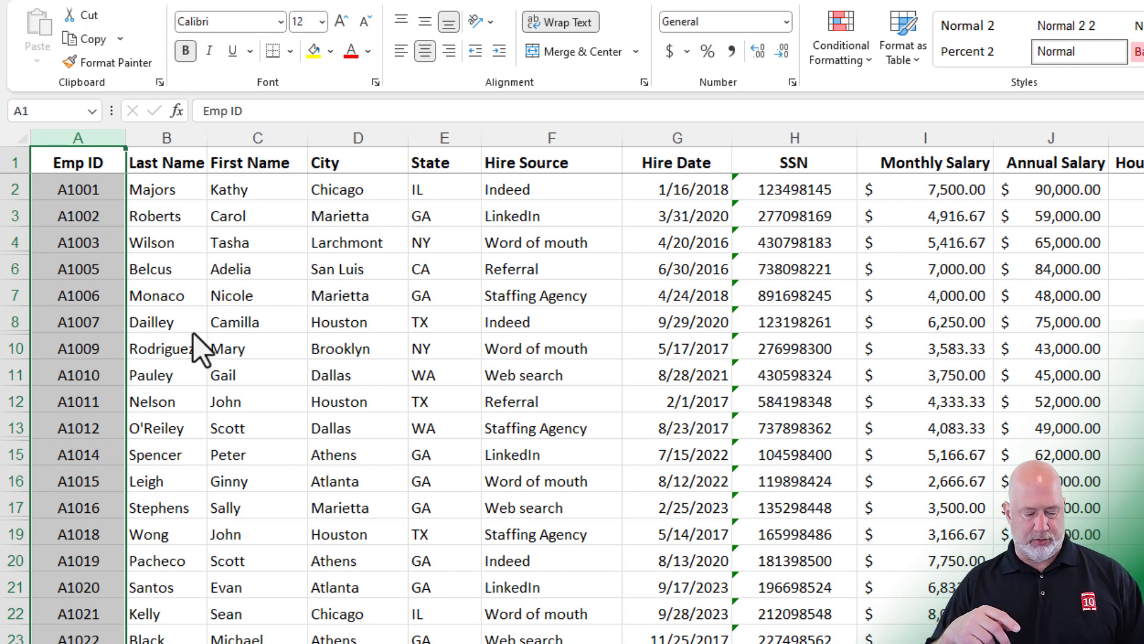
key("ctrl+z")
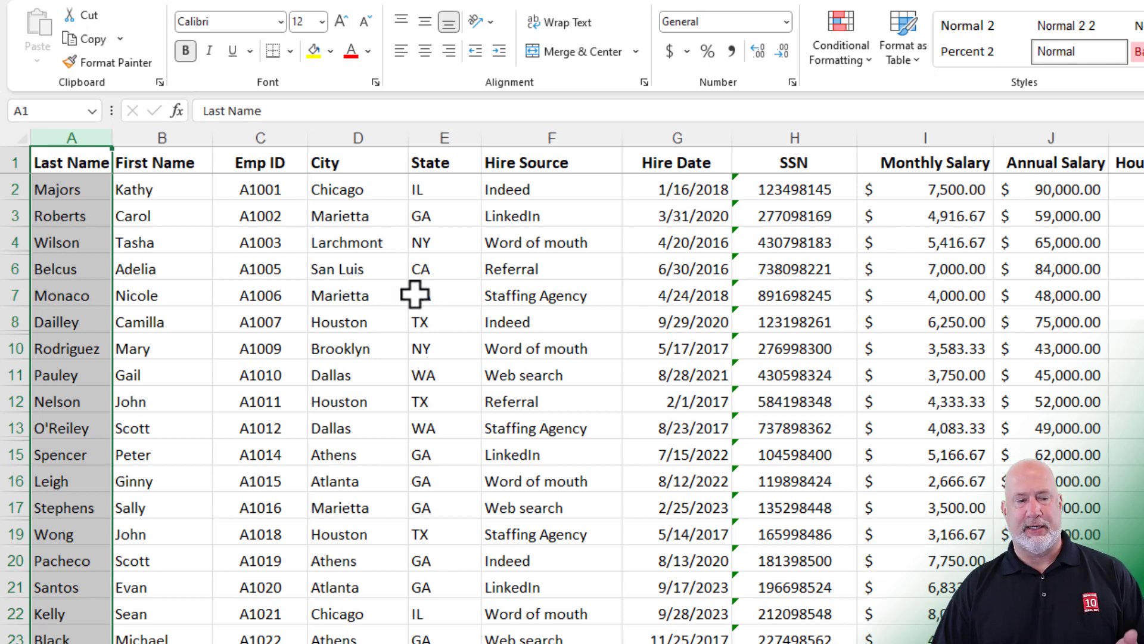
Drag the selected Emp ID column into column A, ahead of Last Name and First Name
left_click(287, 136)
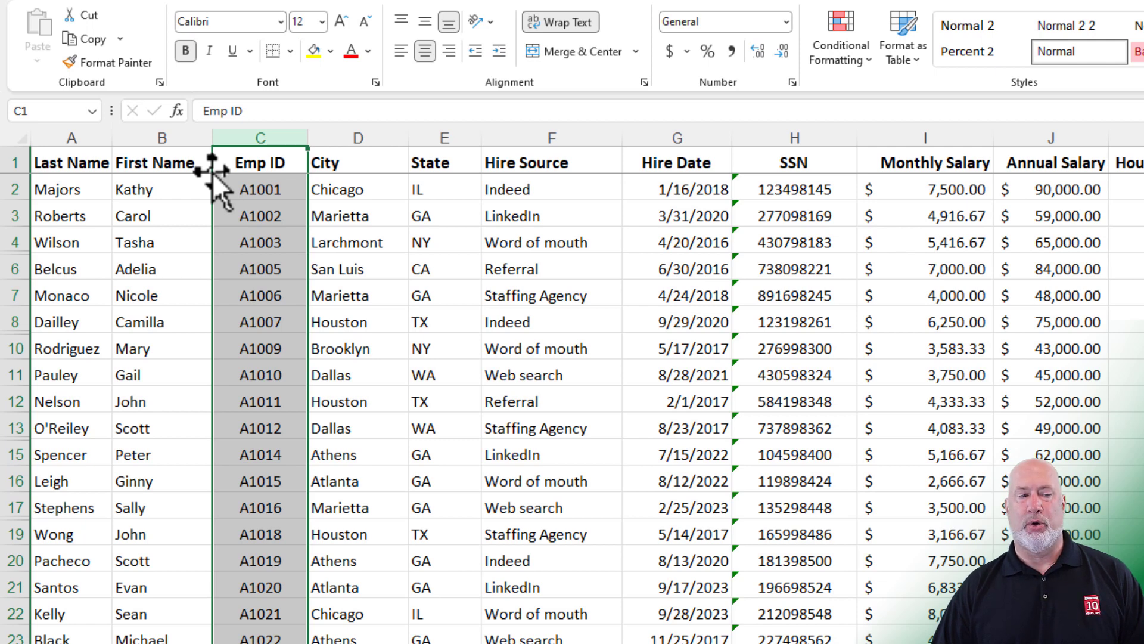
left_click_drag(212, 172, 134, 168)
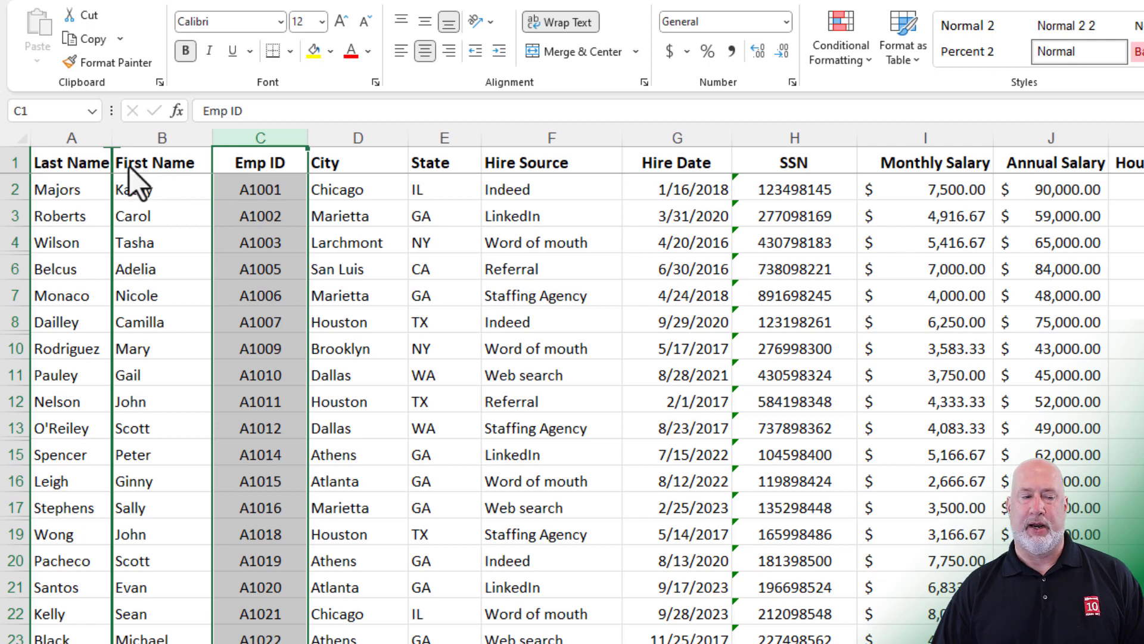
left_click_drag(130, 167, 58, 162)
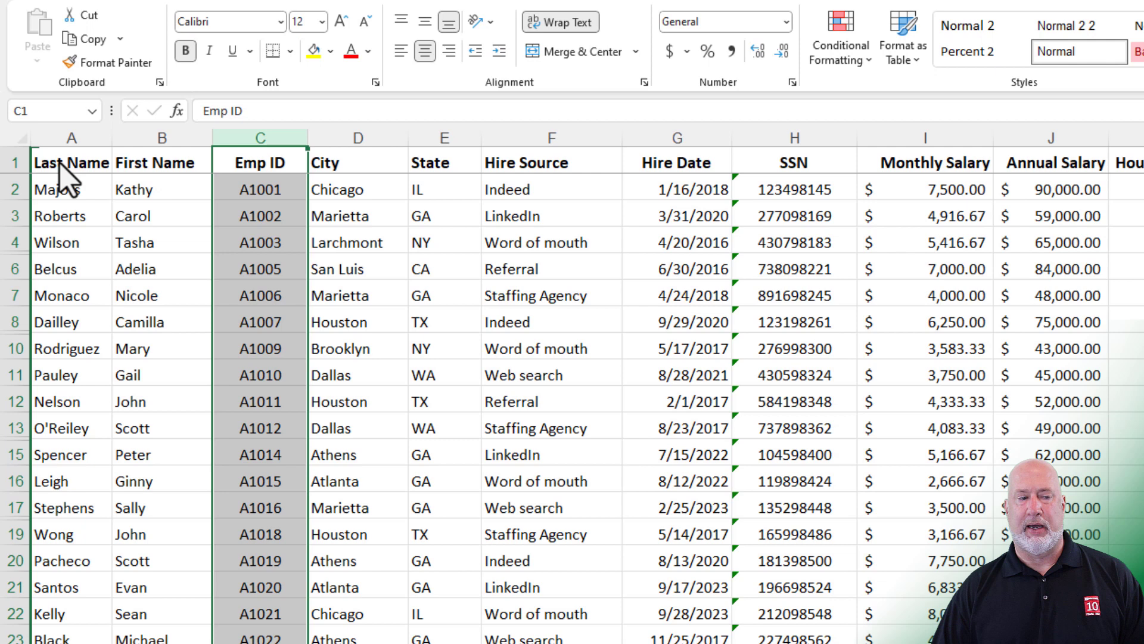
left_click_drag(59, 164, 59, 164)
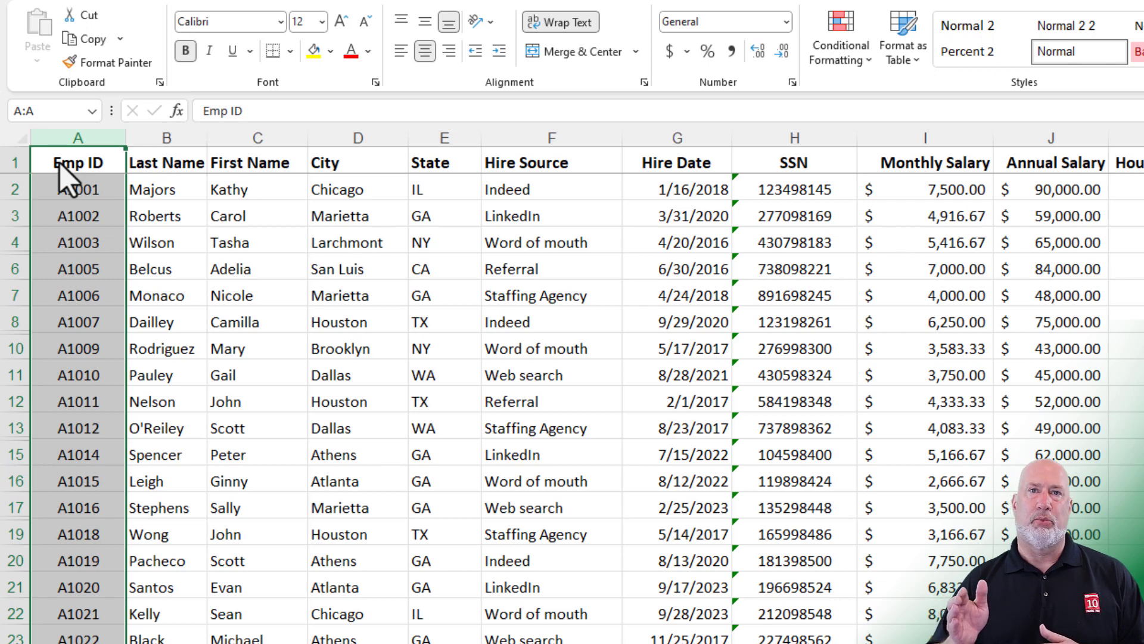
left_click(63, 237)
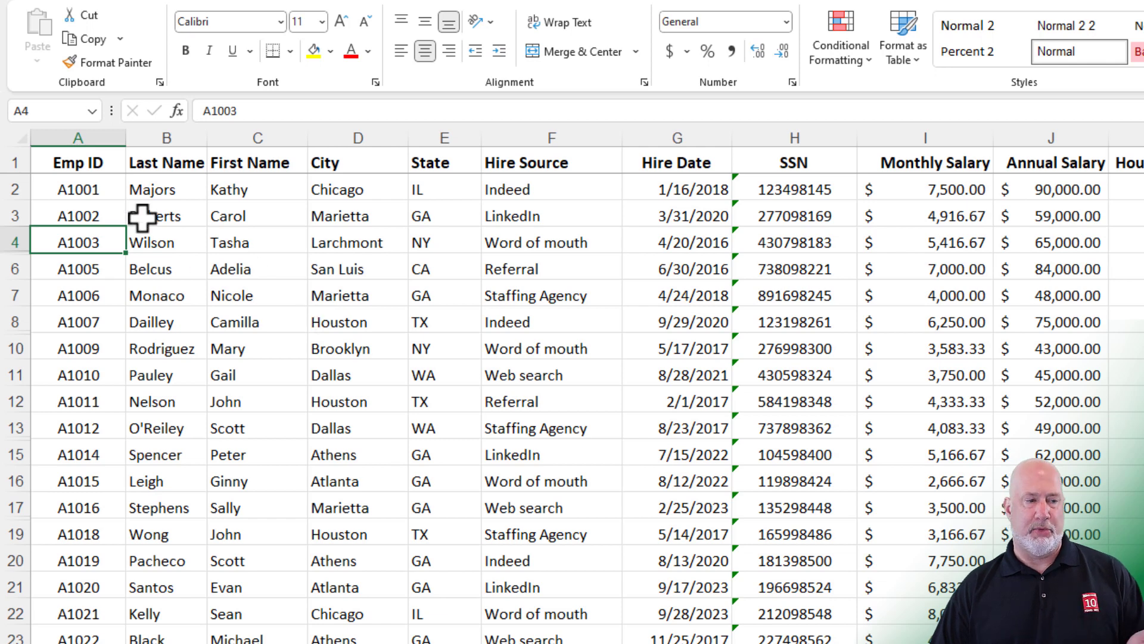
Copy columns A–F (Emp ID through Hire Source) and paste them into a new Sheet1
left_click_drag(97, 136, 538, 155)
right_click(549, 137)
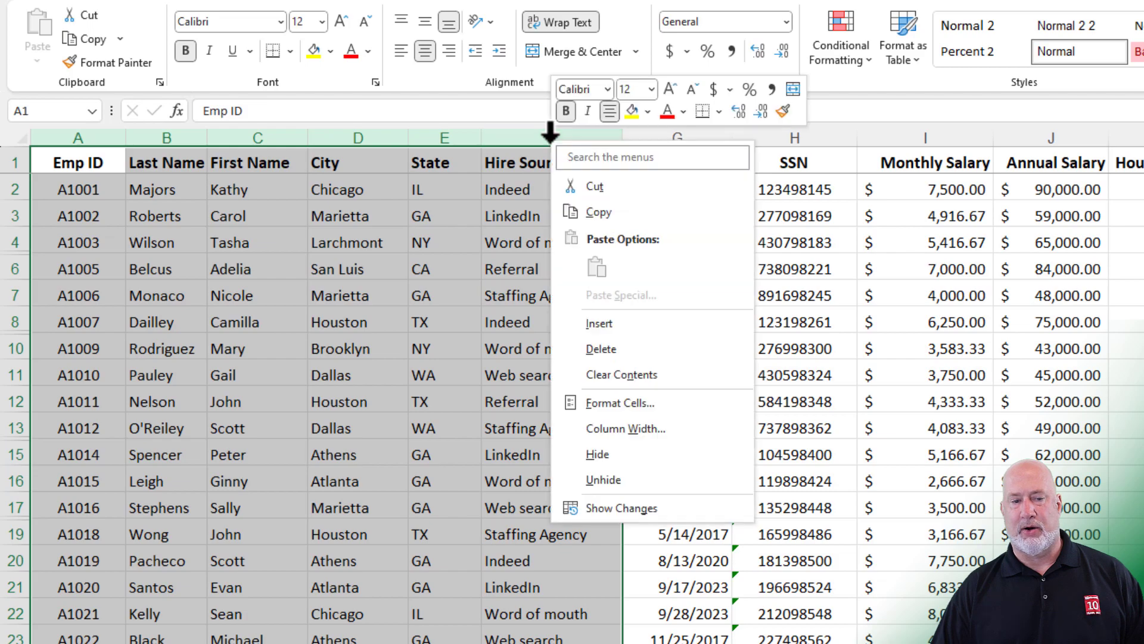
left_click(606, 215)
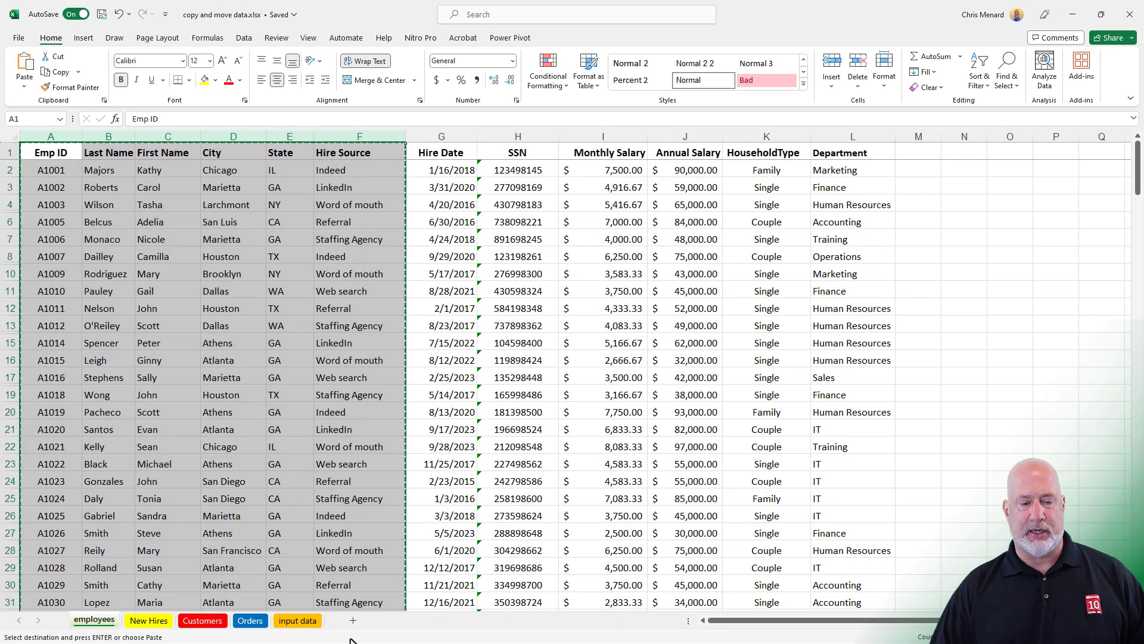
left_click(353, 621)
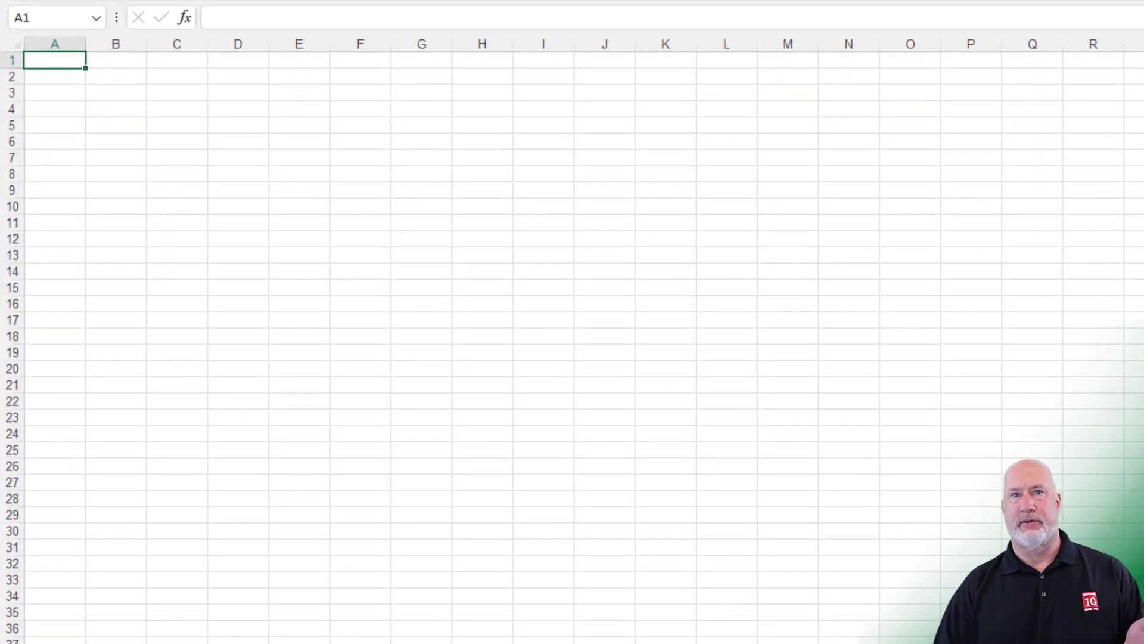
key("Return")
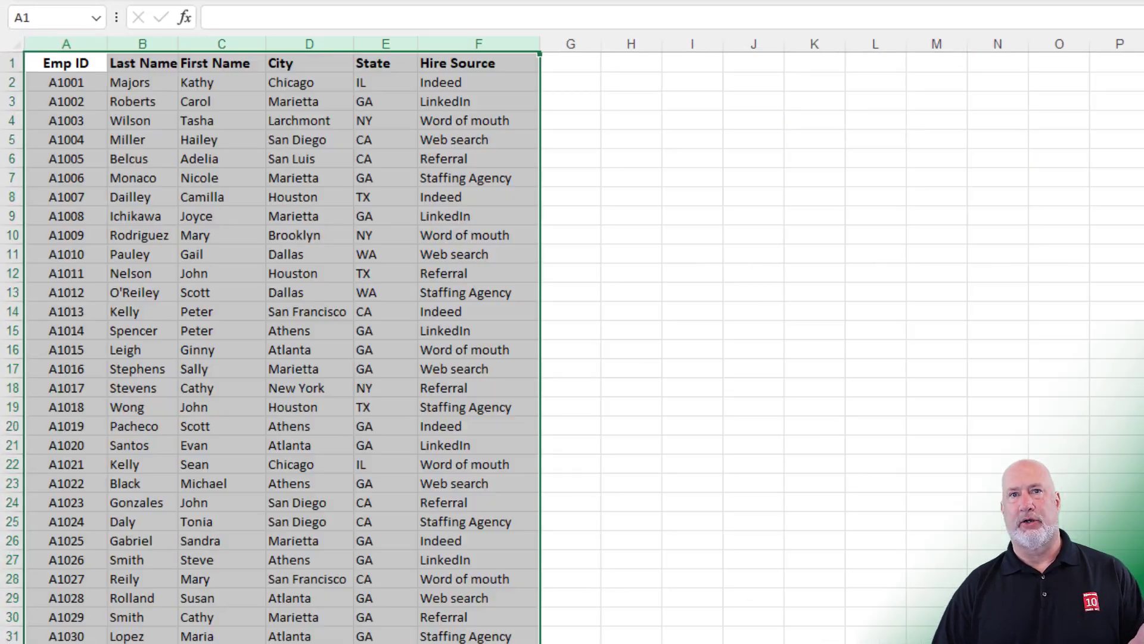
left_click(479, 145)
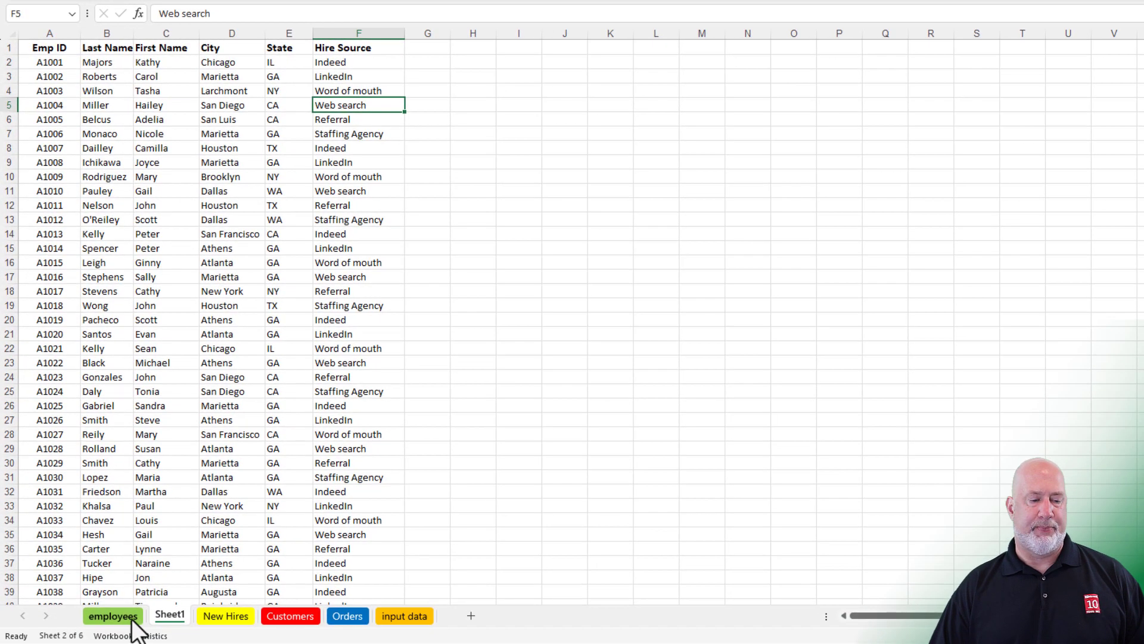
On the employees sheet, copy rows 17, 21, 22 and 27 (hires A1016, A1020, A1021, A1026)
left_click(113, 615)
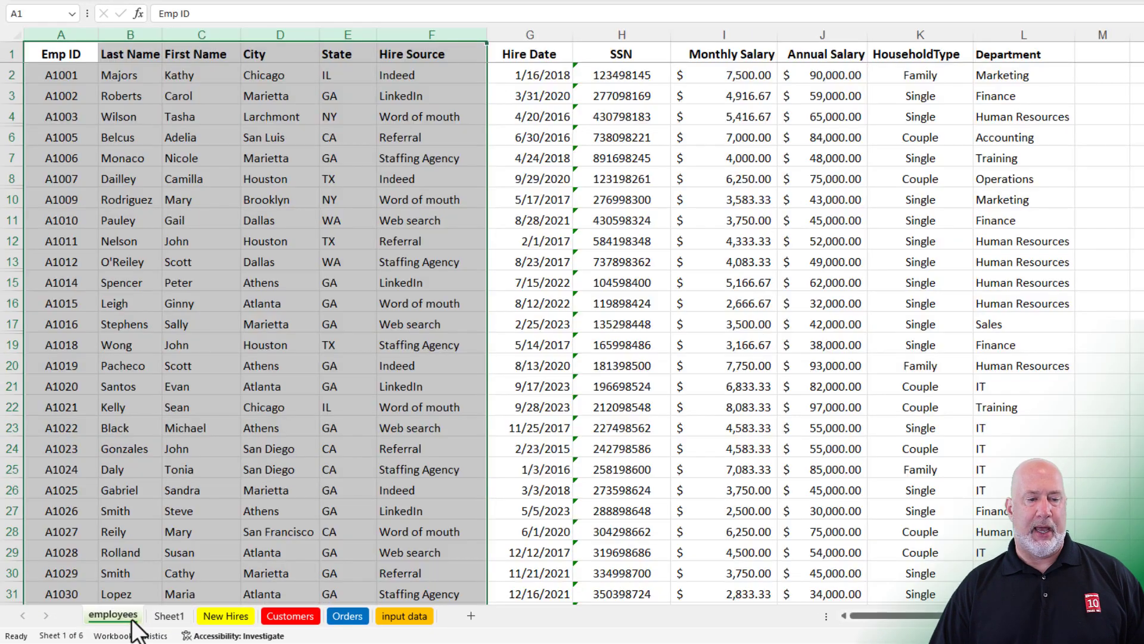
left_click(313, 223)
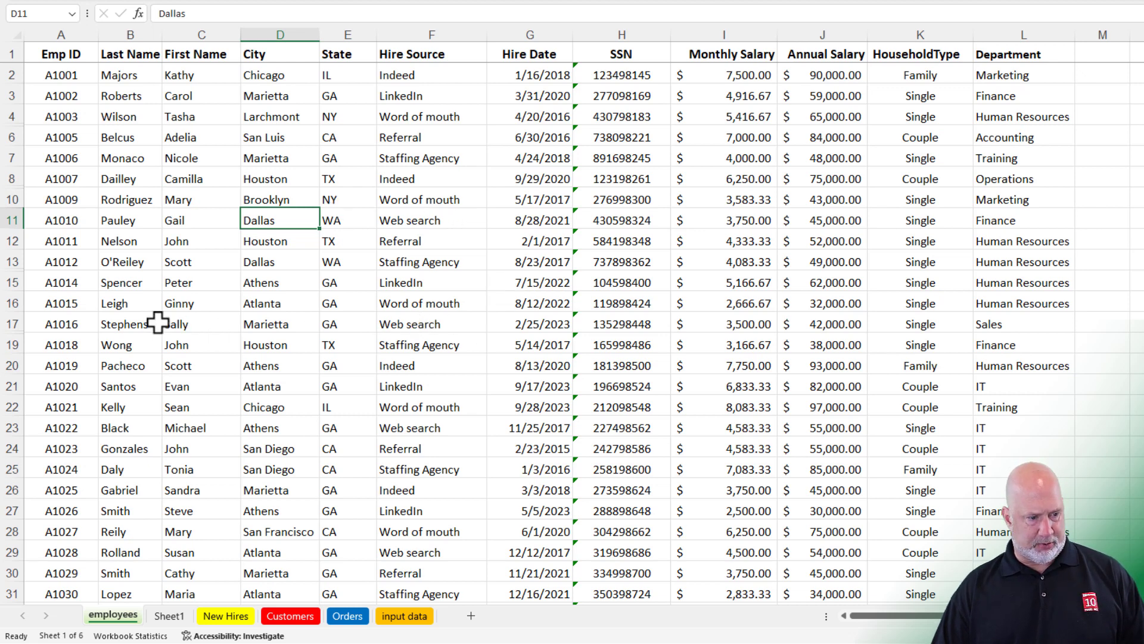
left_click(15, 322)
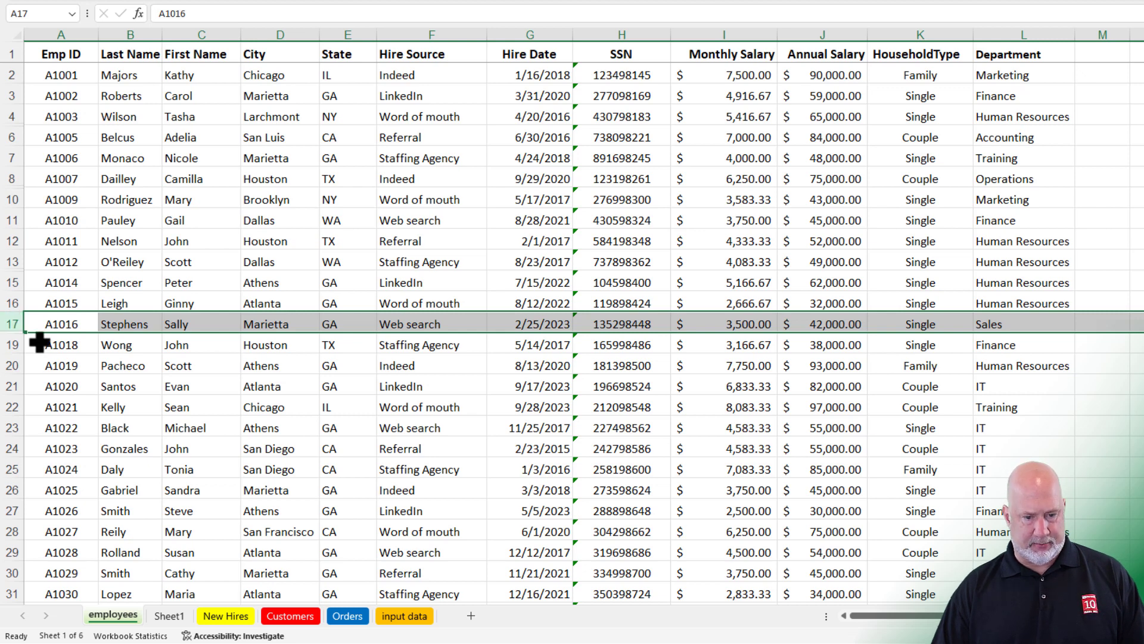
left_click(9, 390, "ctrl")
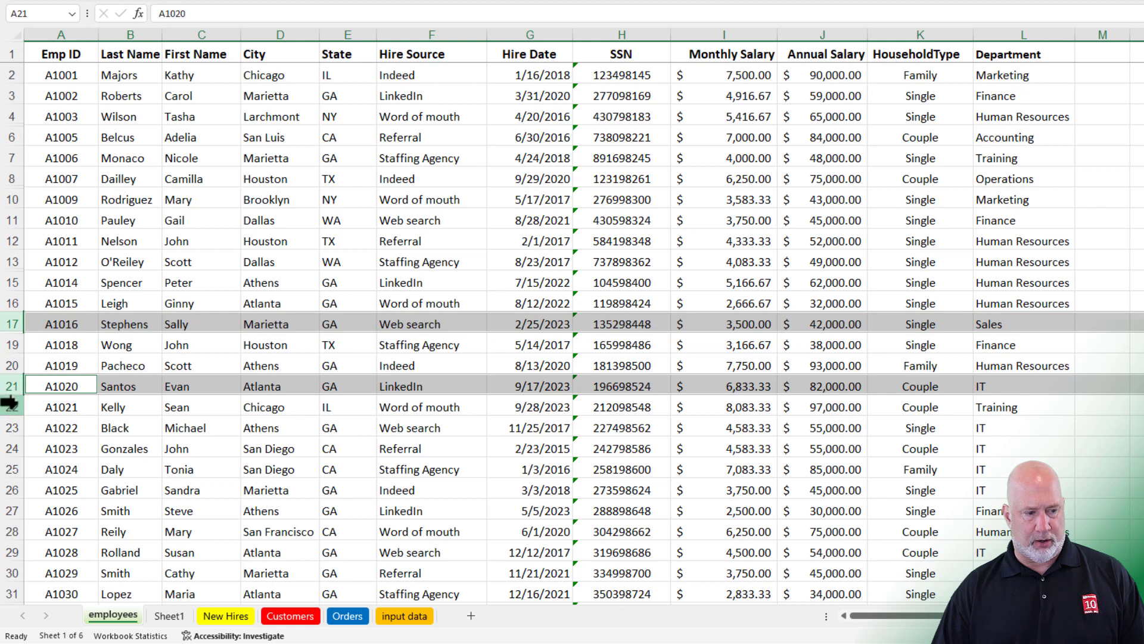
left_click(10, 407, "ctrl")
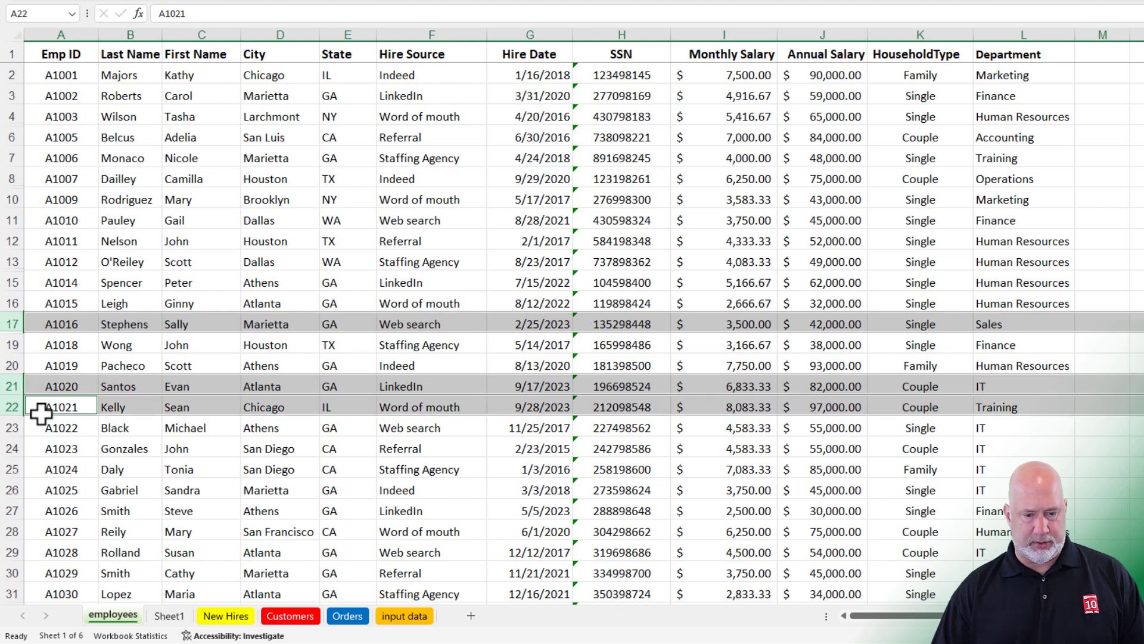
left_click(11, 511, "ctrl")
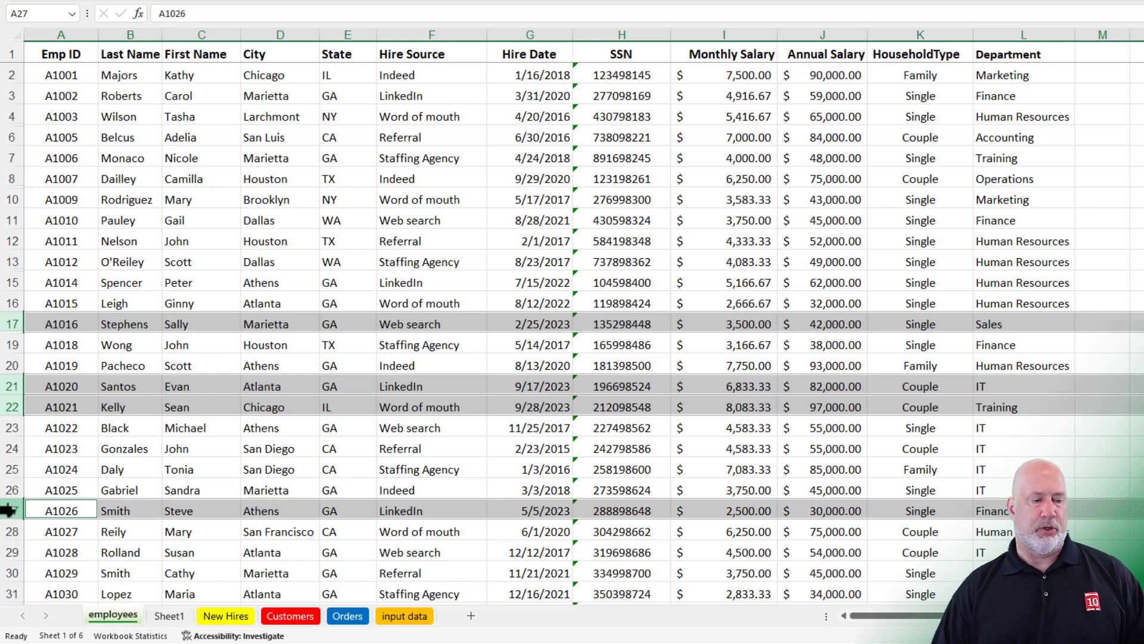
right_click(8, 511)
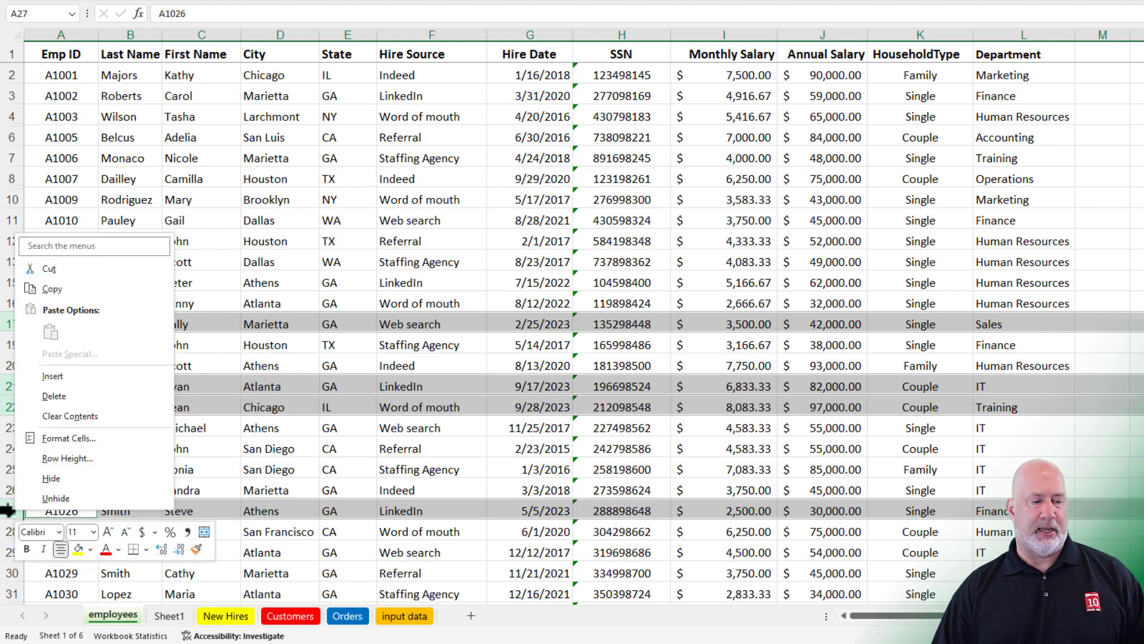
left_click(53, 290)
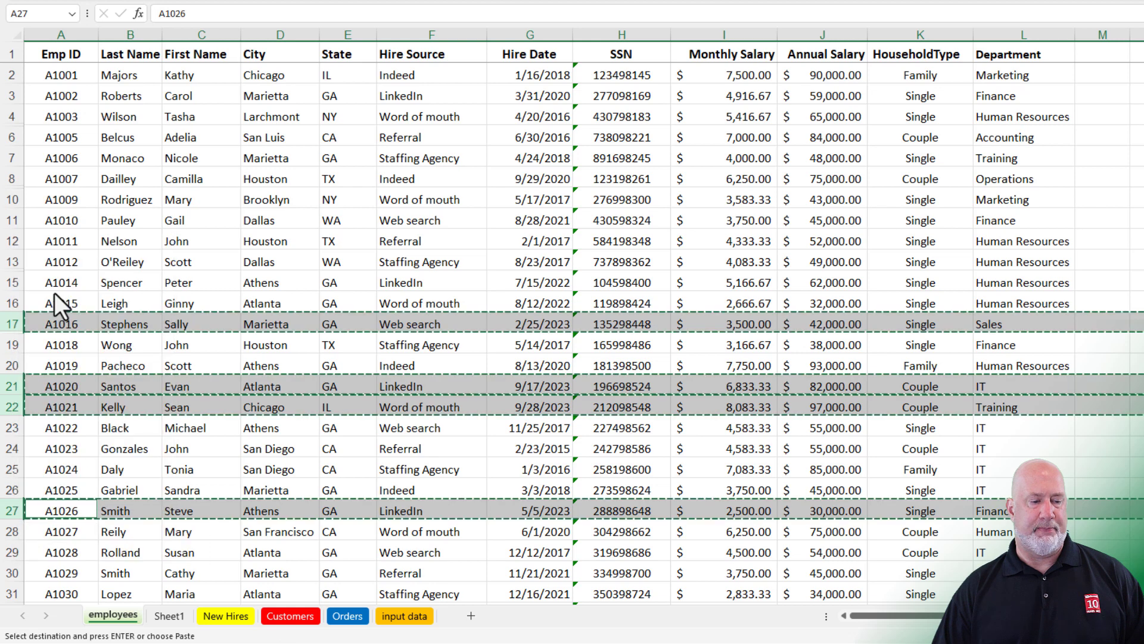
Paste the four copied 2023 hires into New Hires starting at cell A8
left_click(228, 614)
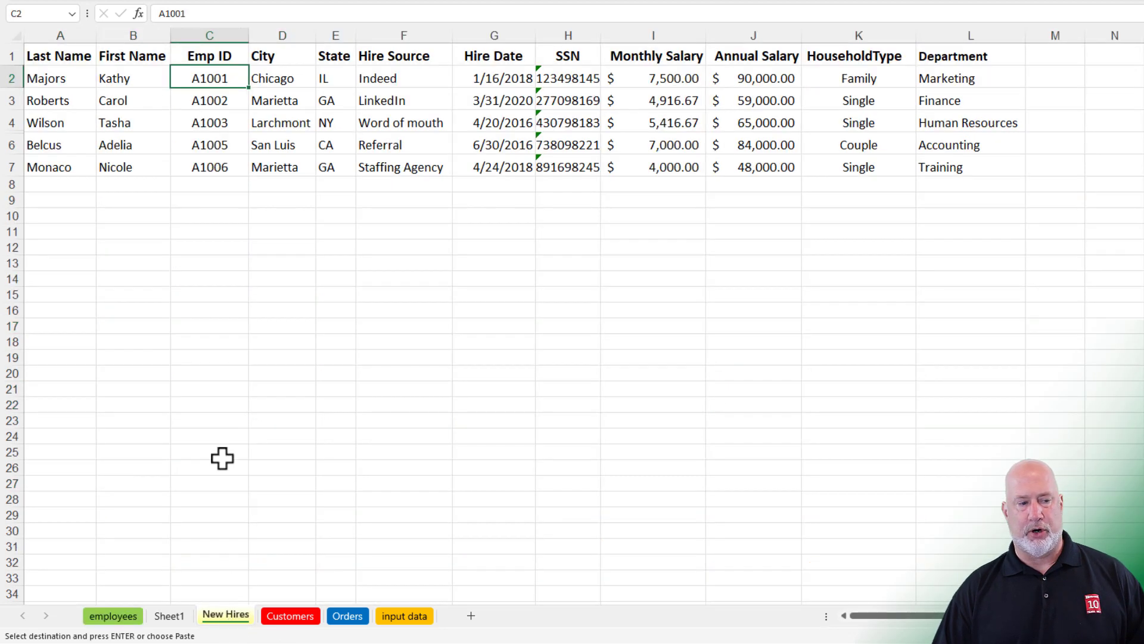
left_click(72, 185)
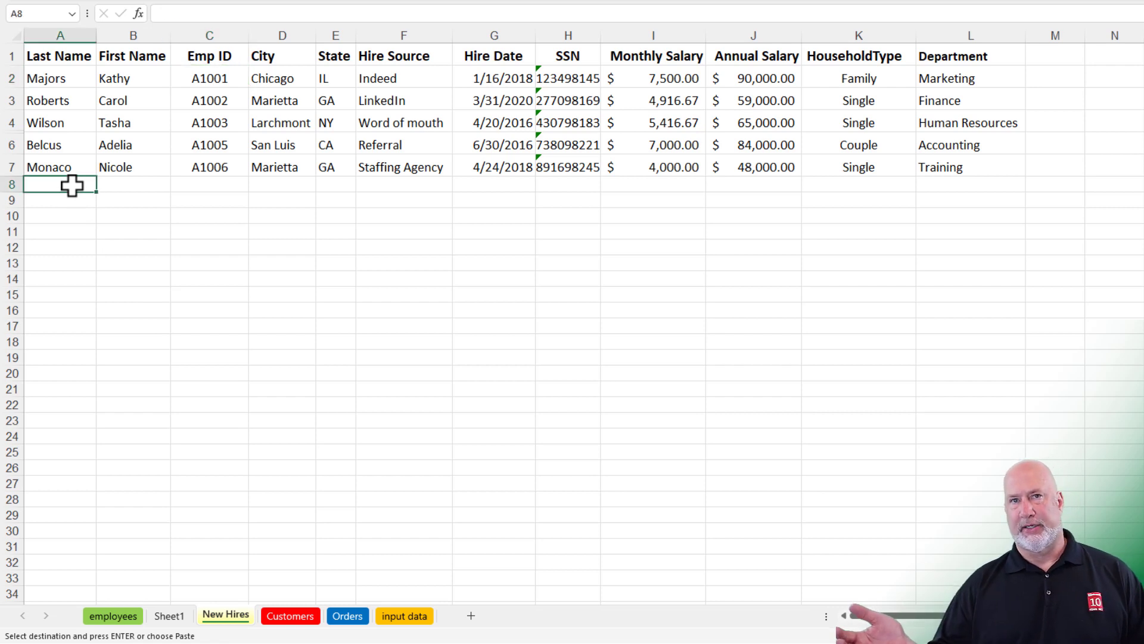
key("Return")
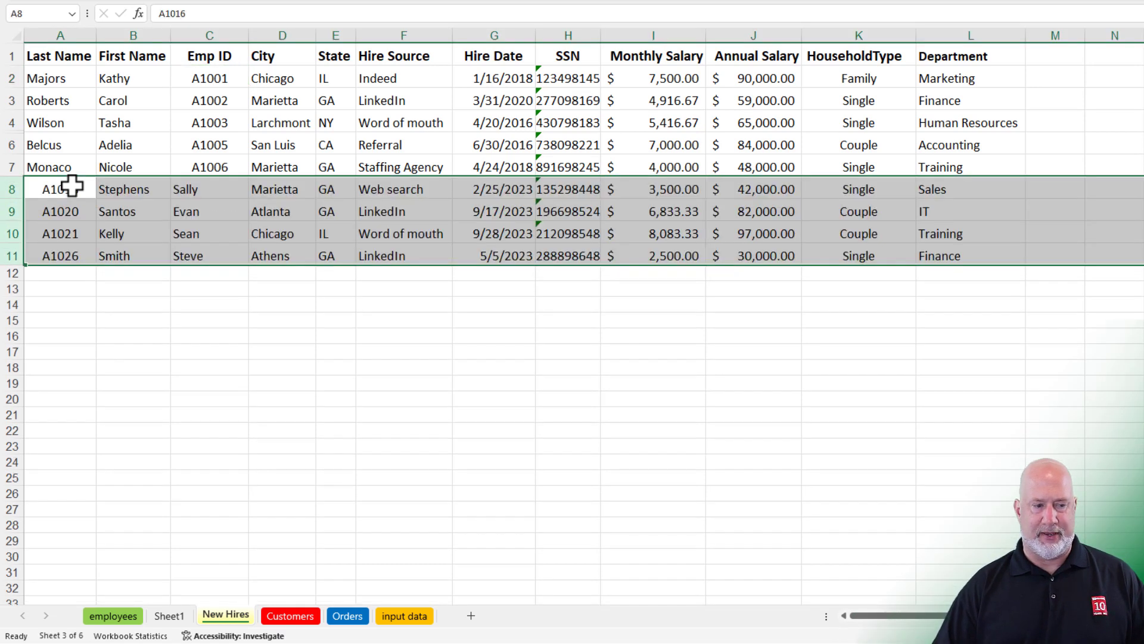
left_click(237, 206)
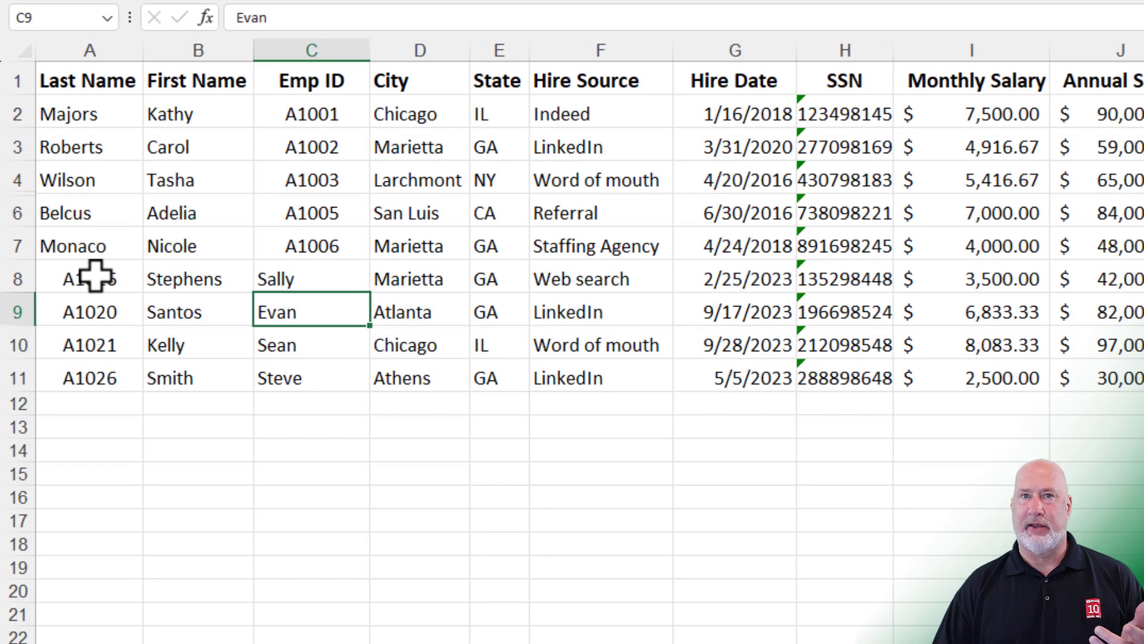
Cut the Emp IDs in A8:A11 and insert them at D8, shifting the names left
left_click_drag(96, 275, 97, 374)
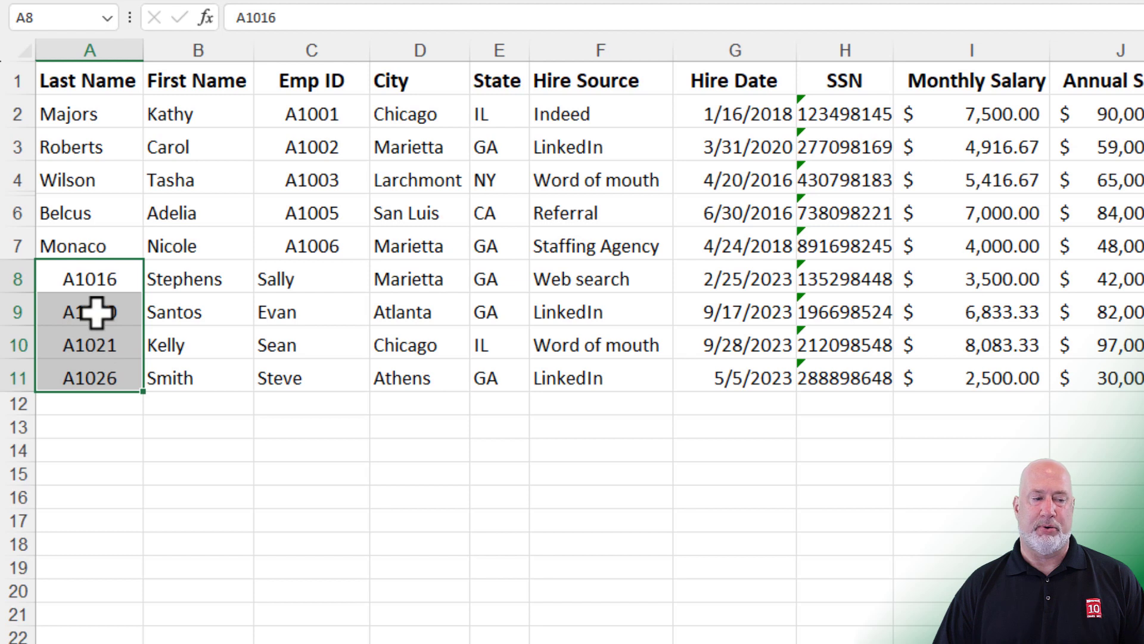
right_click(95, 311)
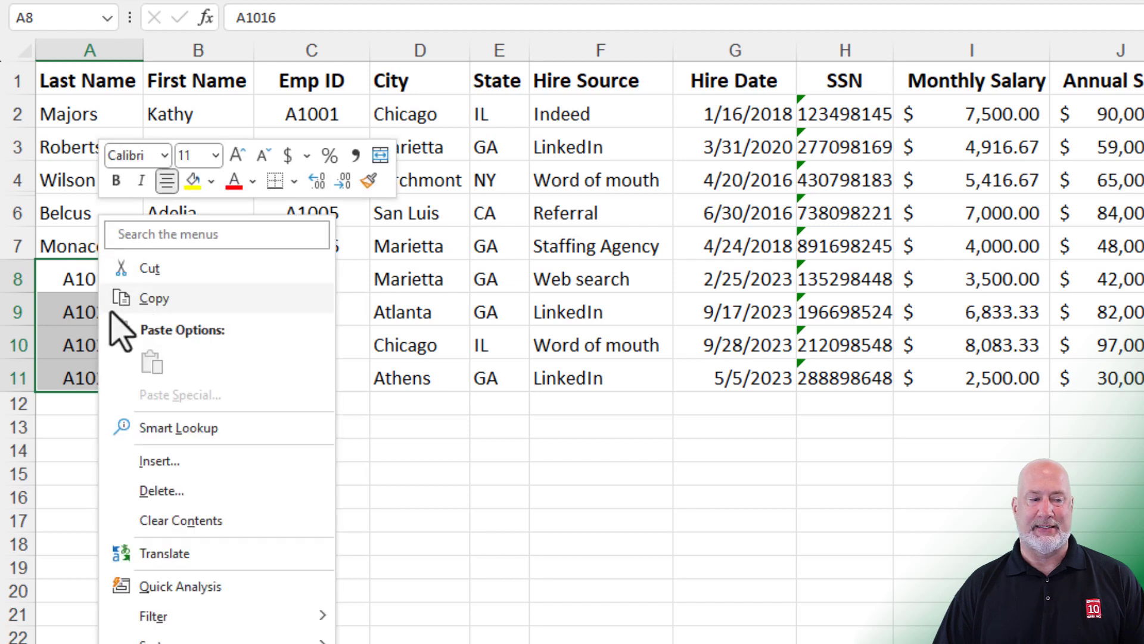
left_click(162, 274)
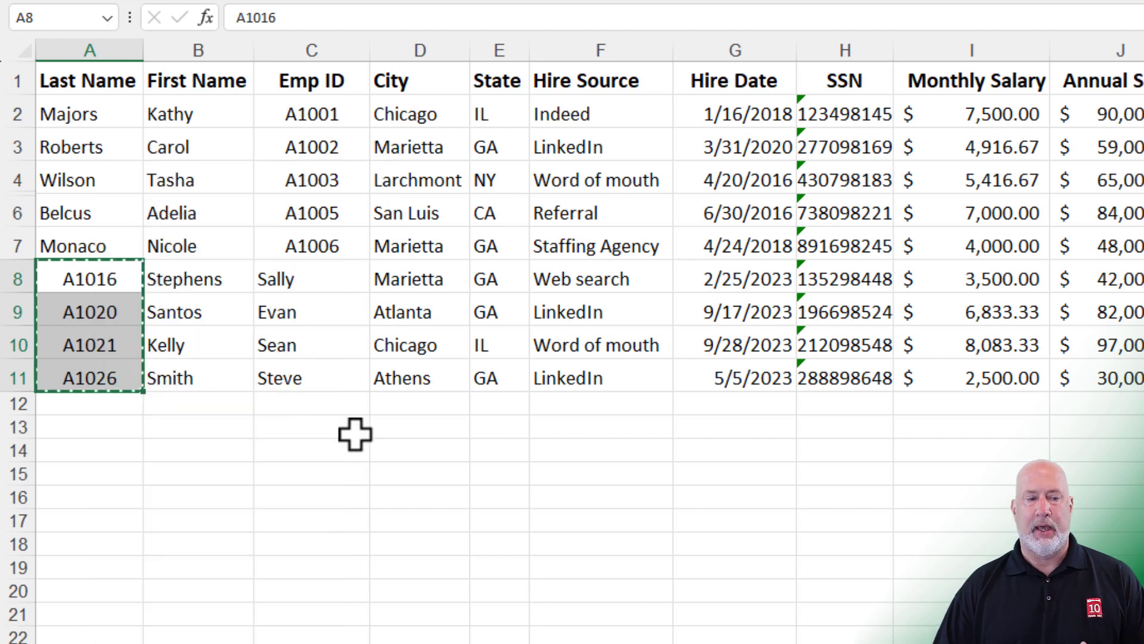
left_click(409, 276)
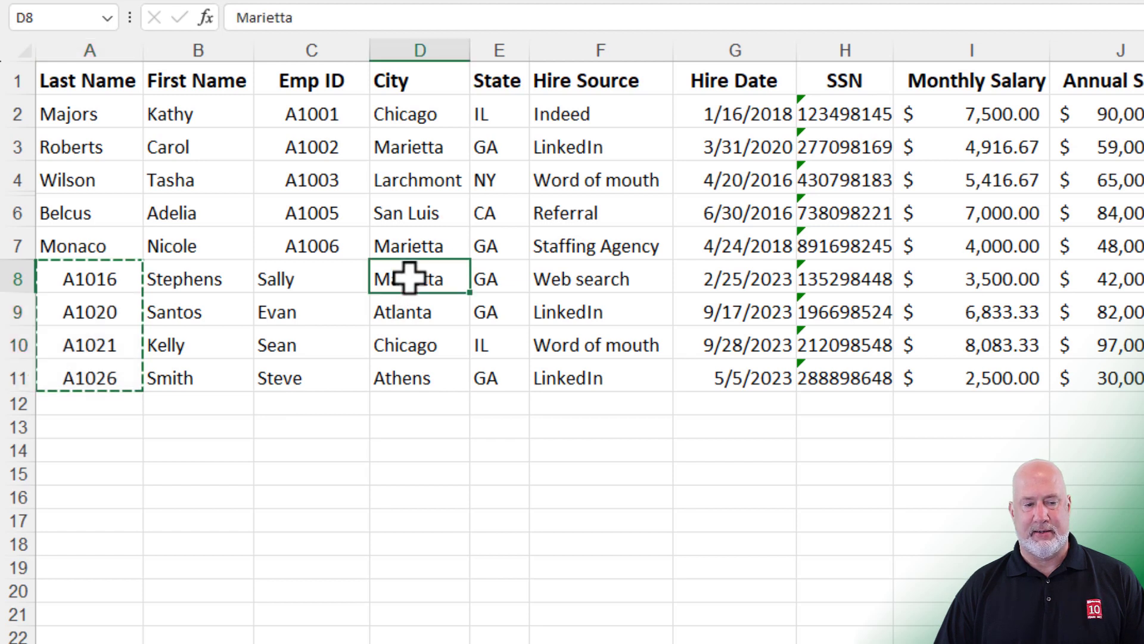
right_click(408, 277)
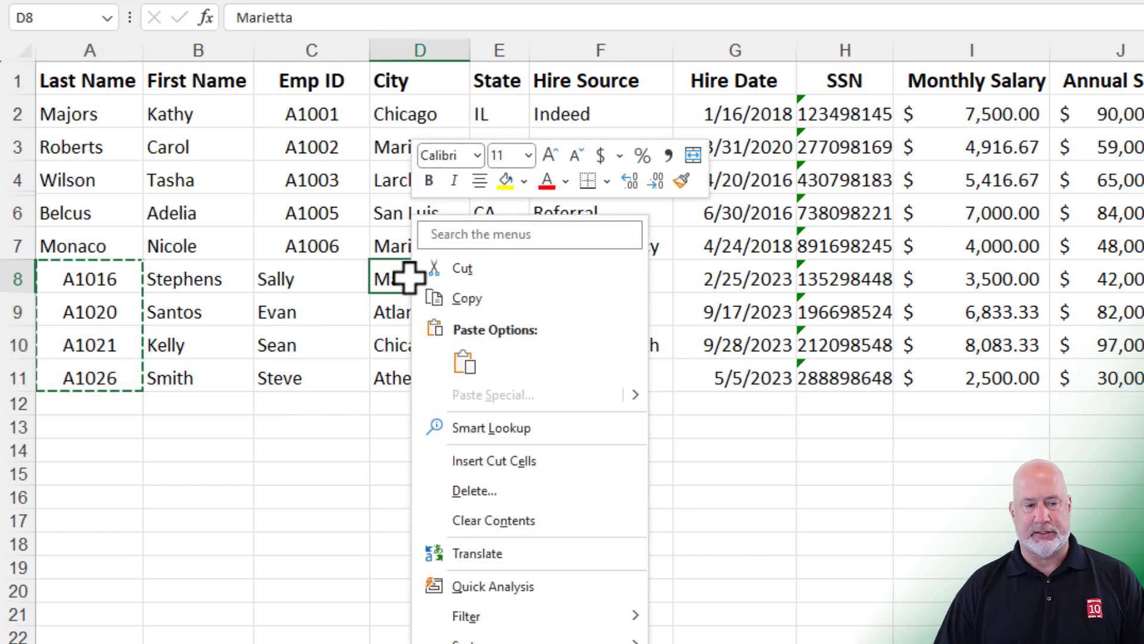
left_click(511, 465)
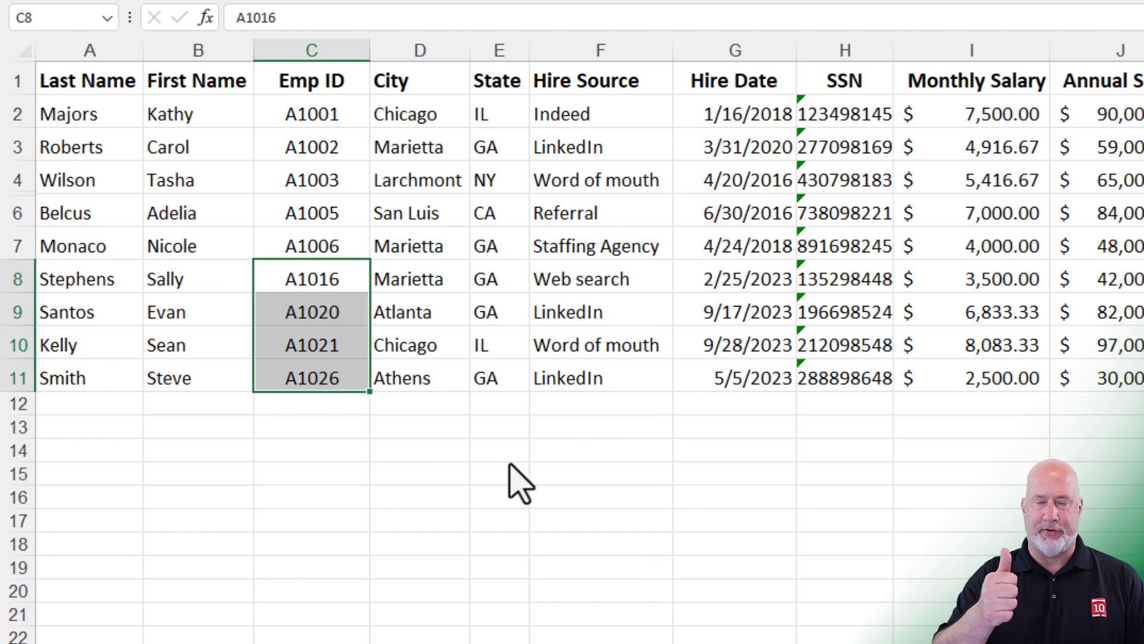